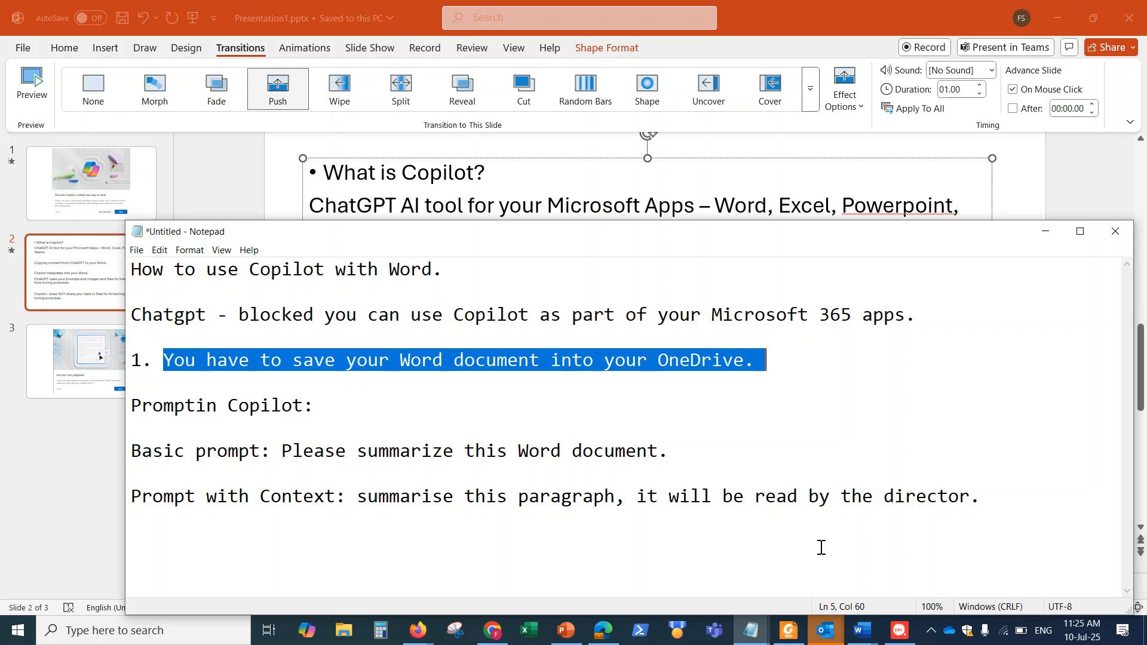
# Switch to the Word document Assignment_3_Cloud_Case_Study_Copy.docx and go to its first page
pyautogui.moveTo(862, 630)
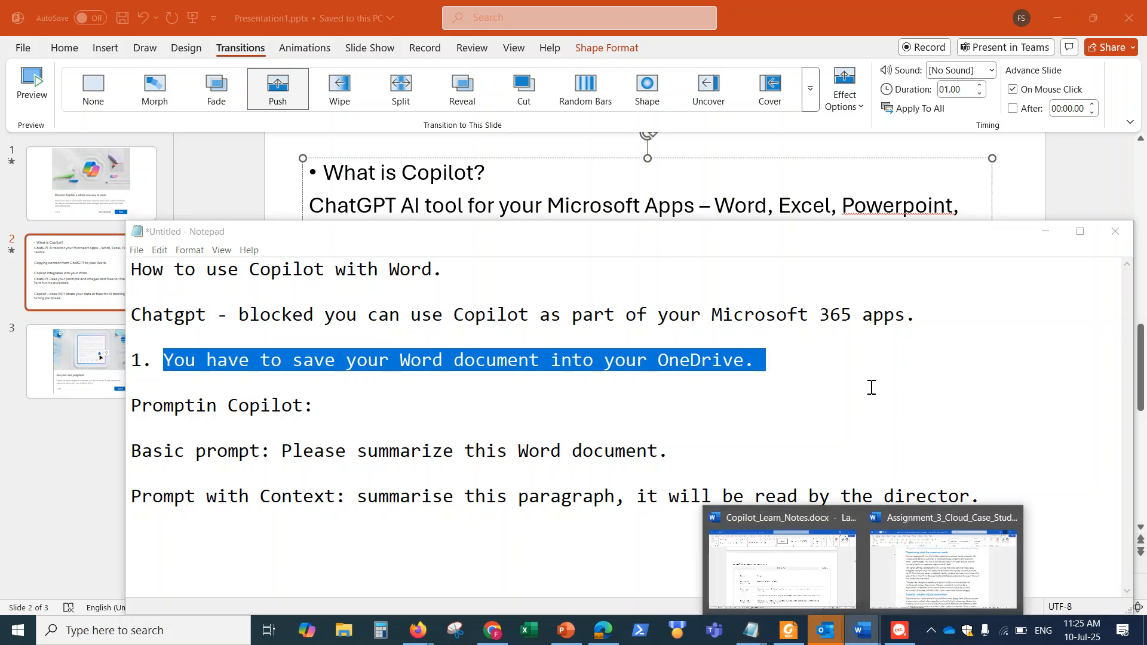
pyautogui.click(920, 539)
pyautogui.scroll(20, 721, 273)
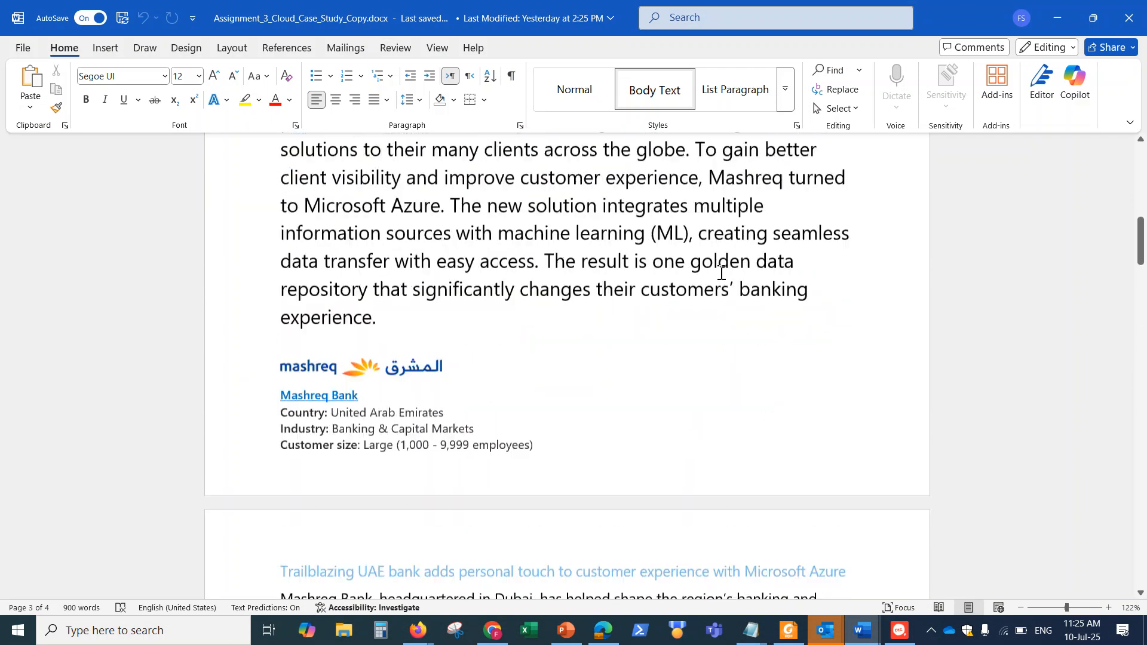
pyautogui.scroll(5, 721, 273)
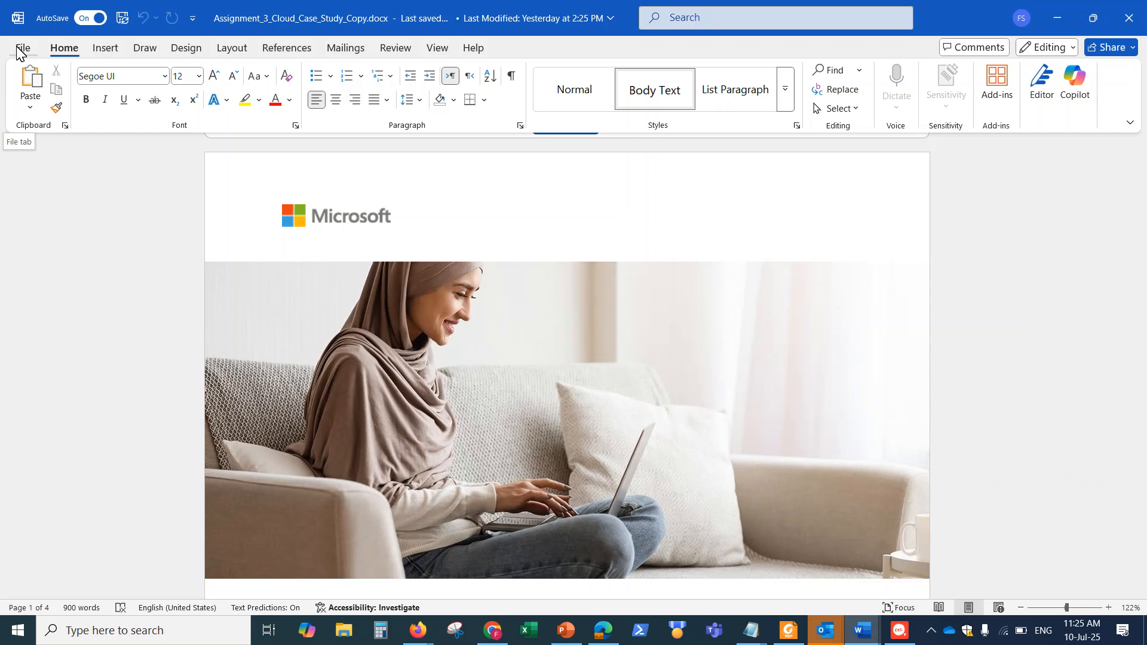
pyautogui.click(18, 51)
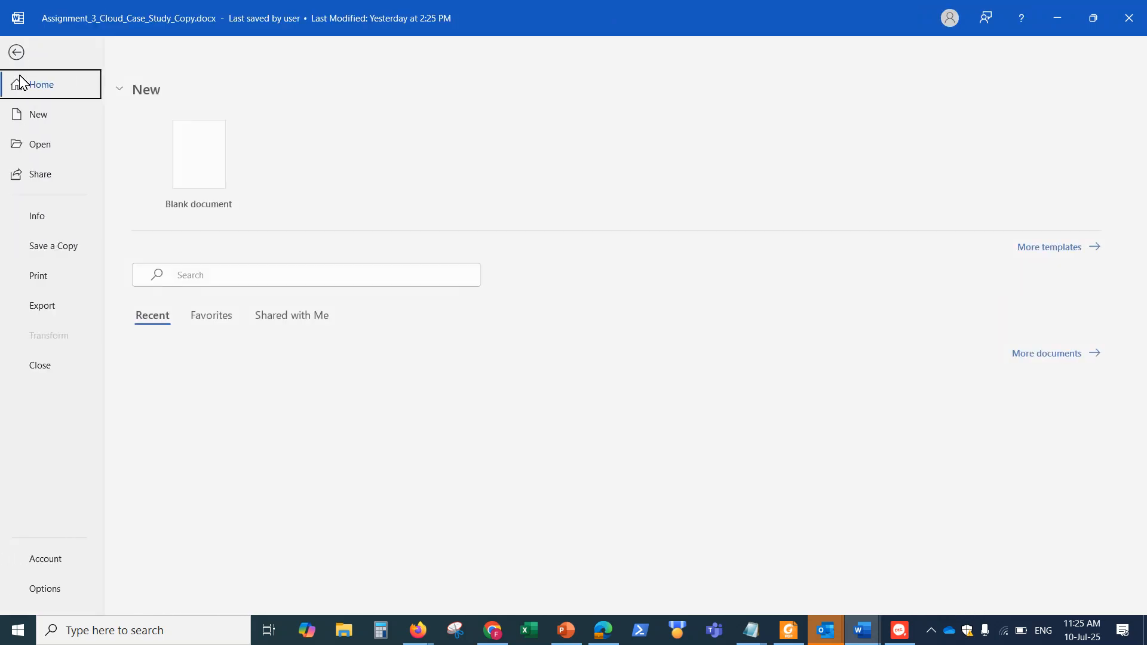
pyautogui.click(11, 50)
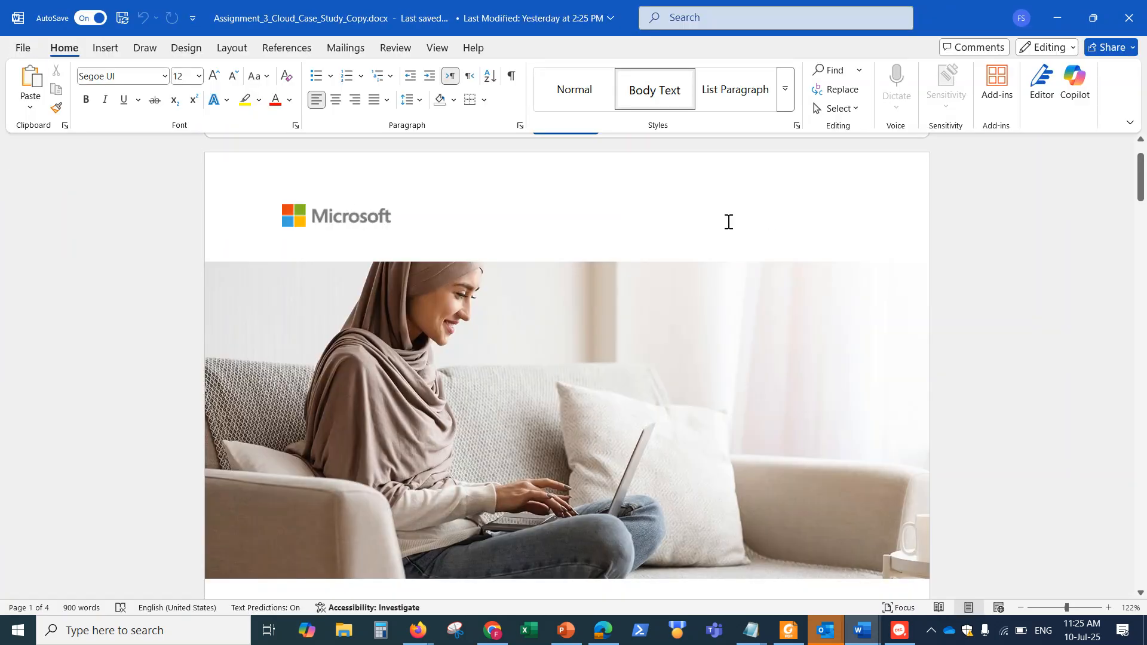
# Review the case study's introduction and the first paragraphs on page 2 with the Copilot pane open beside them
pyautogui.click(1074, 85)
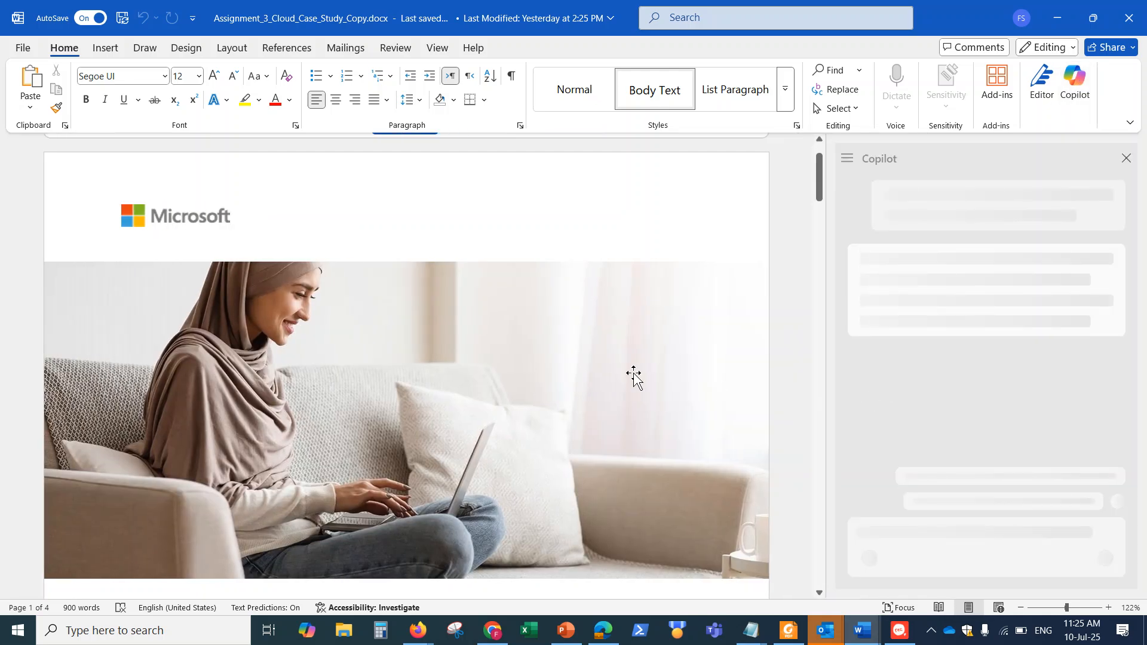
pyautogui.scroll(-3, 638, 372)
pyautogui.scroll(-5, 637, 373)
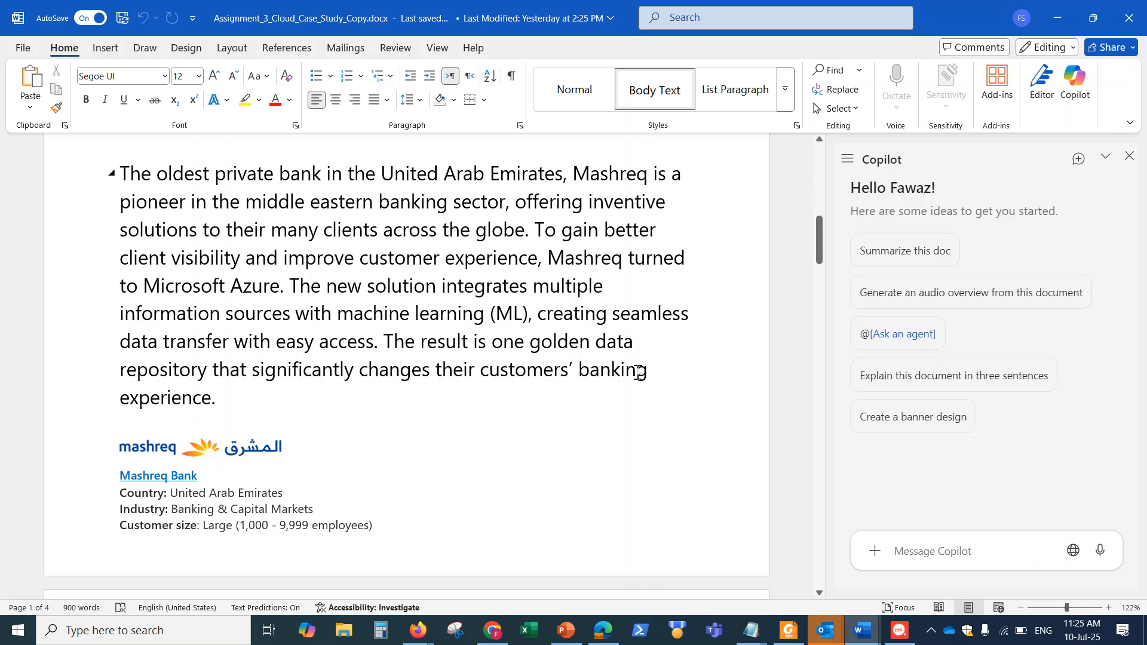
pyautogui.scroll(-5, 638, 372)
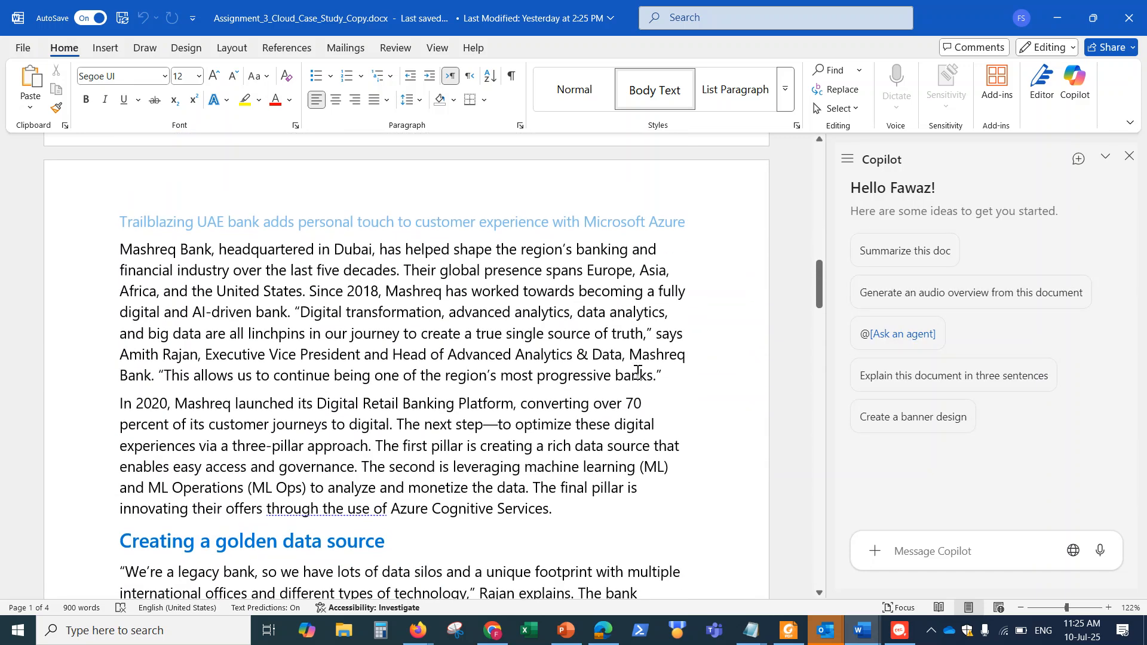
pyautogui.scroll(-3, 638, 372)
pyautogui.scroll(3, 429, 346)
pyautogui.click(120, 250)
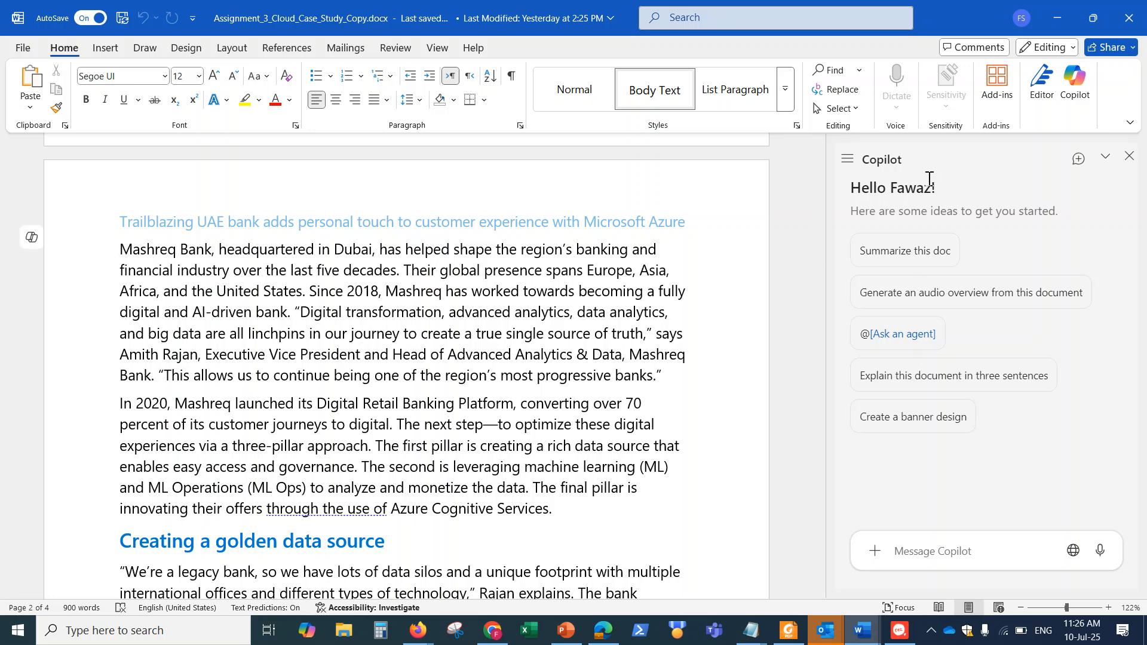
pyautogui.click(1129, 156)
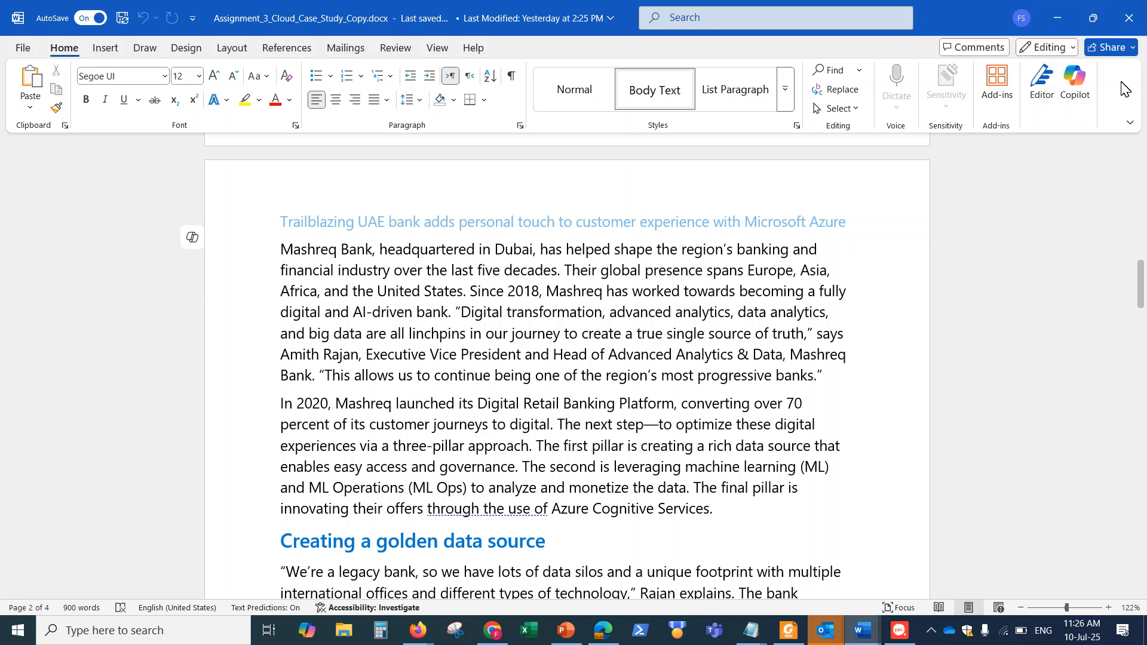
# Ask Copilot in its chat pane to "Summarize this document."
pyautogui.click(1073, 80)
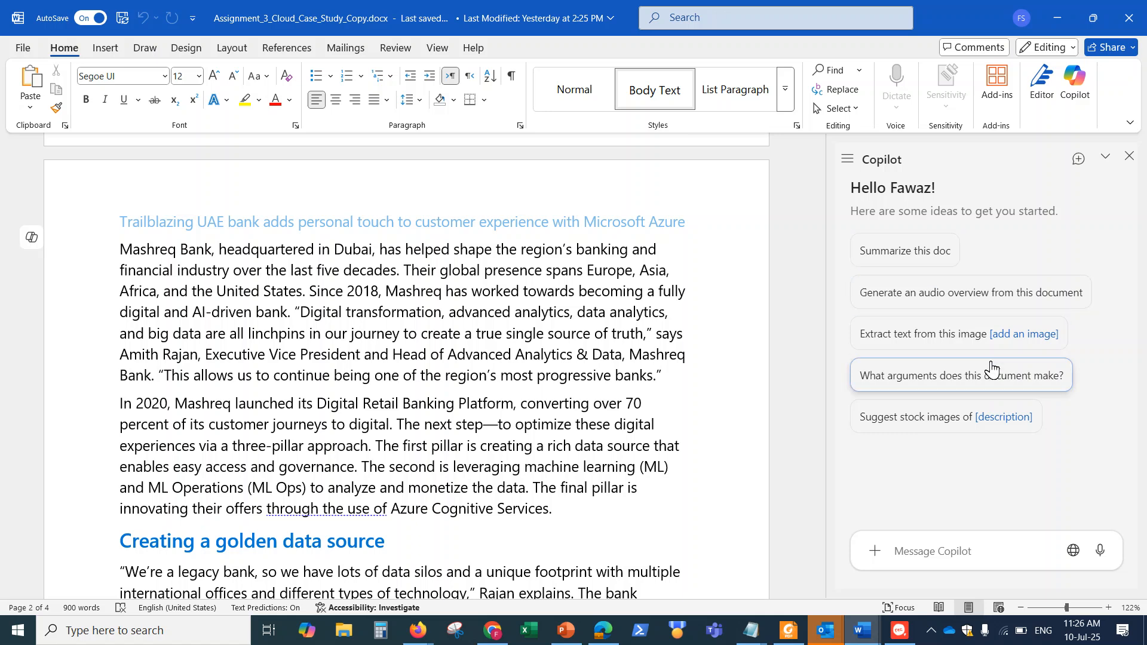
pyautogui.click(999, 549)
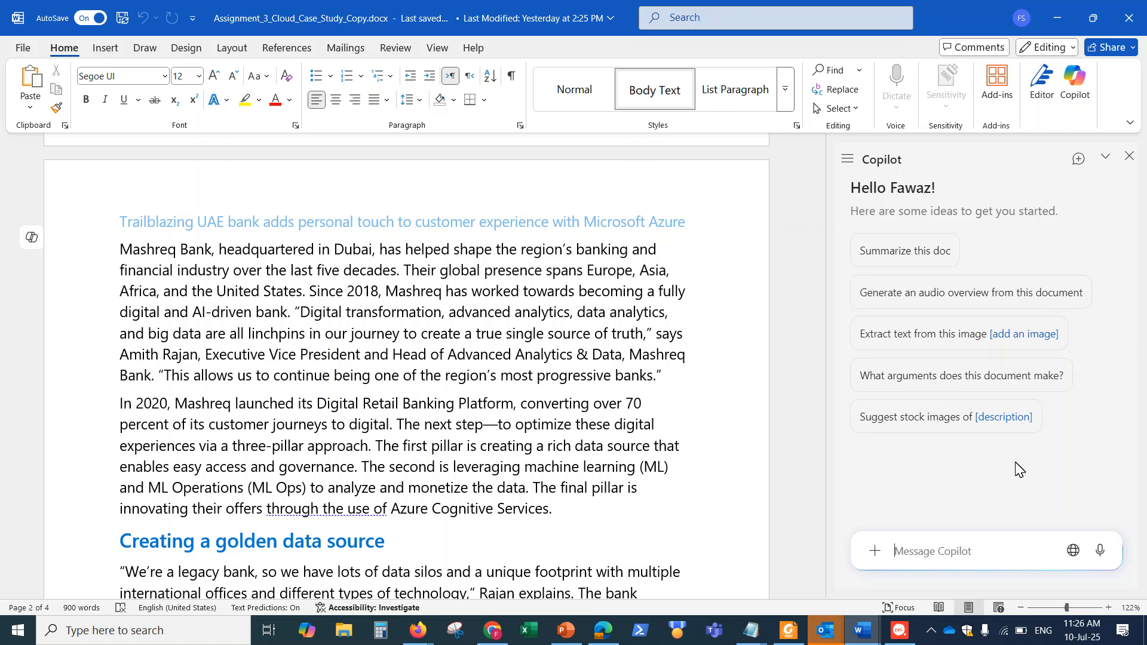
pyautogui.write('Summari')
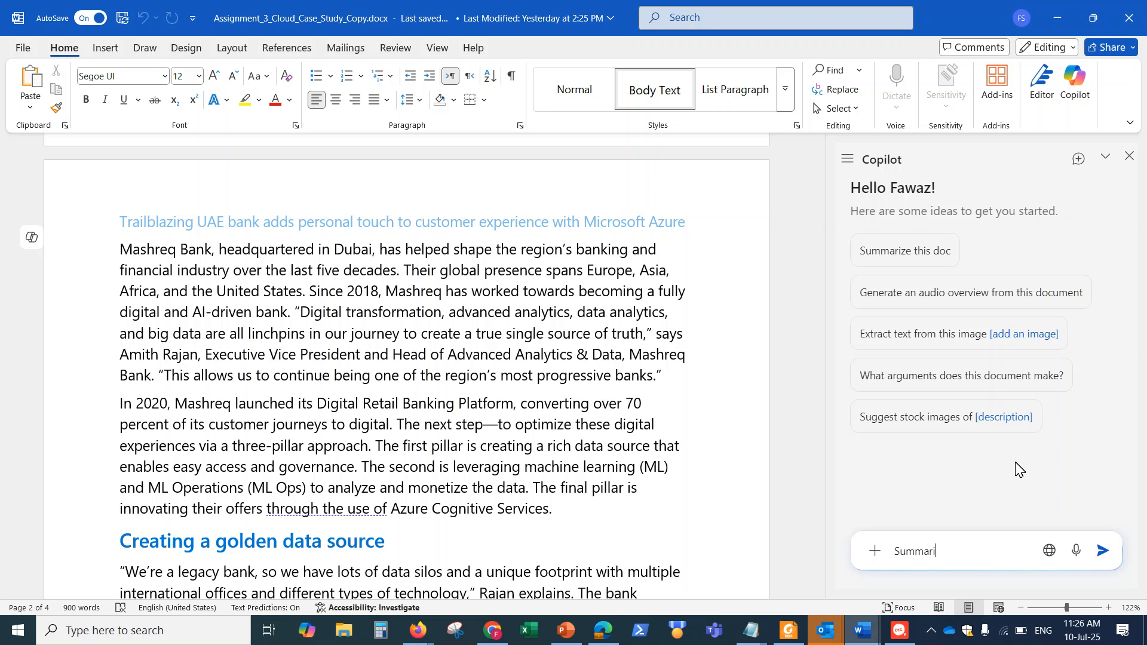
pyautogui.write('ze this document.')
pyautogui.press('Return')
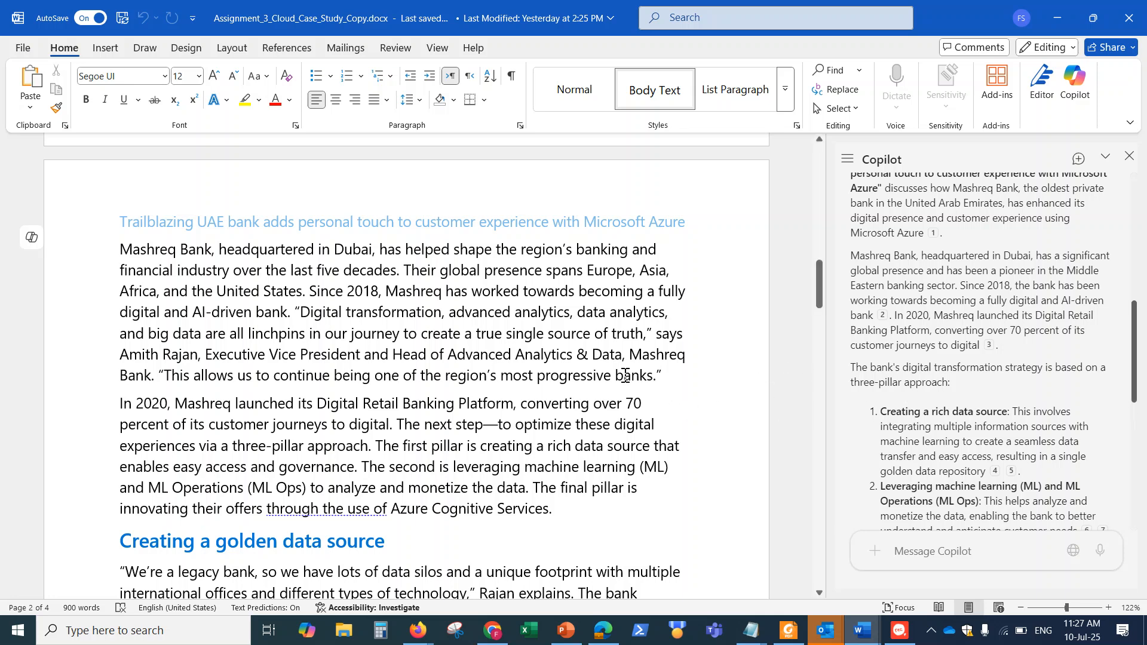
# Read Copilot's document summary through to its end and close the Copilot pane
pyautogui.scroll(-5, 1011, 401)
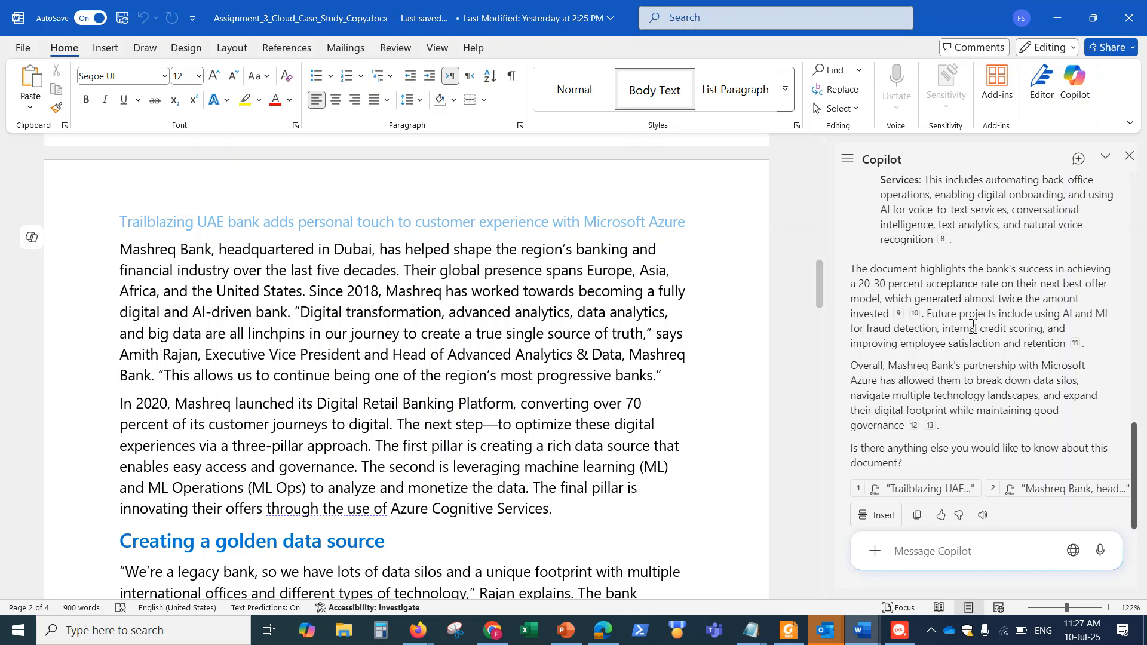
pyautogui.click(532, 322)
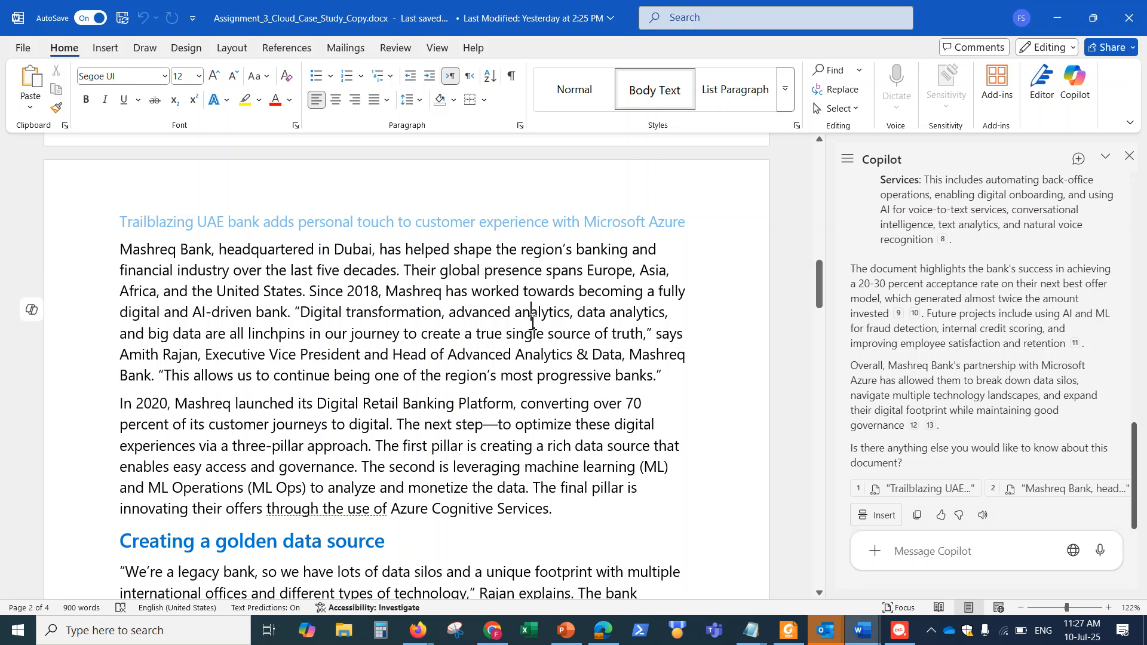
pyautogui.click(148, 256)
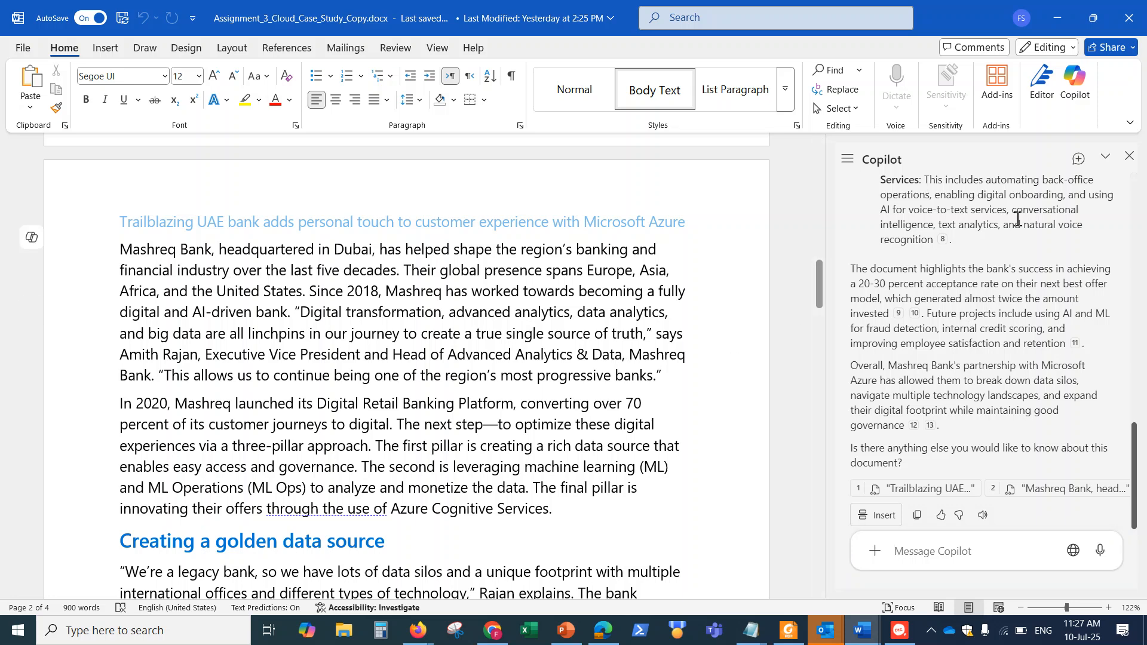
pyautogui.click(1129, 156)
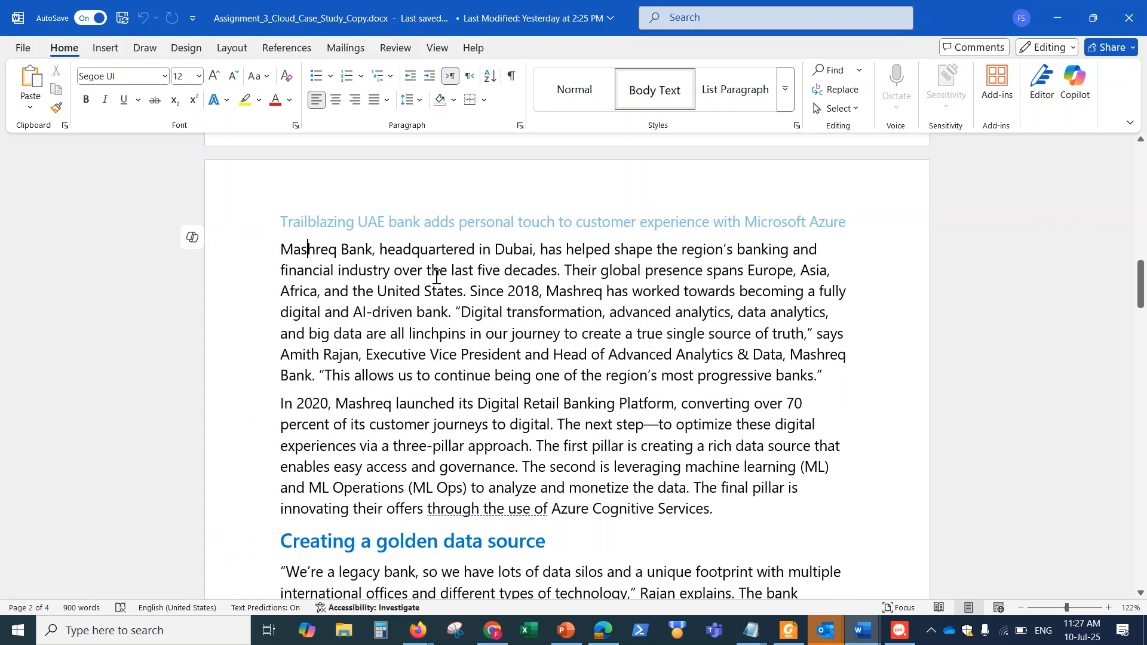
# Have Copilot summarize the page 2 paragraph starting "Mashreq Bank, headquartered in Dubai" into three lines, and discard the draft
pyautogui.doubleClick(282, 250)
pyautogui.moveTo(389, 272); pyautogui.dragTo(851, 389)
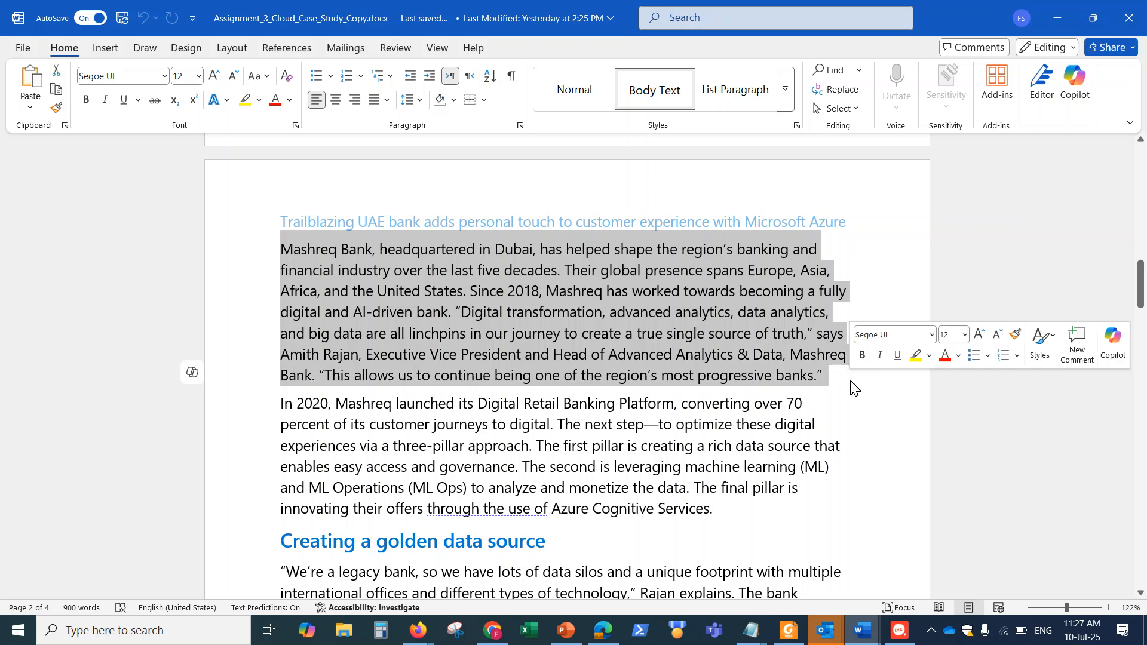
pyautogui.click(194, 377)
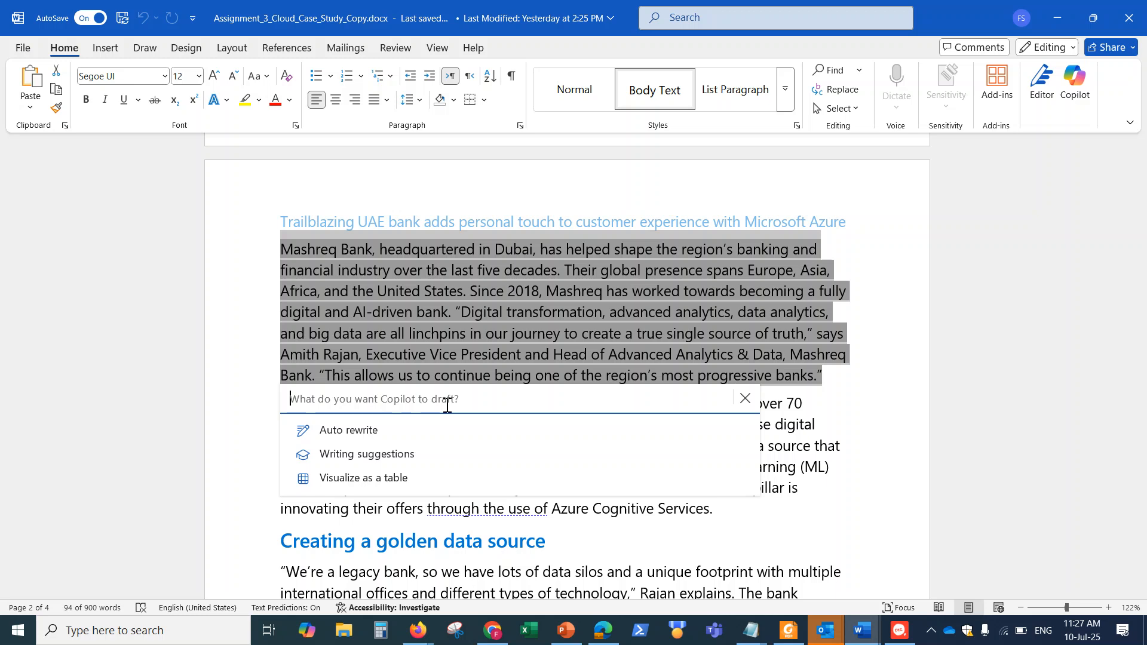
pyautogui.write('Summarize this para')
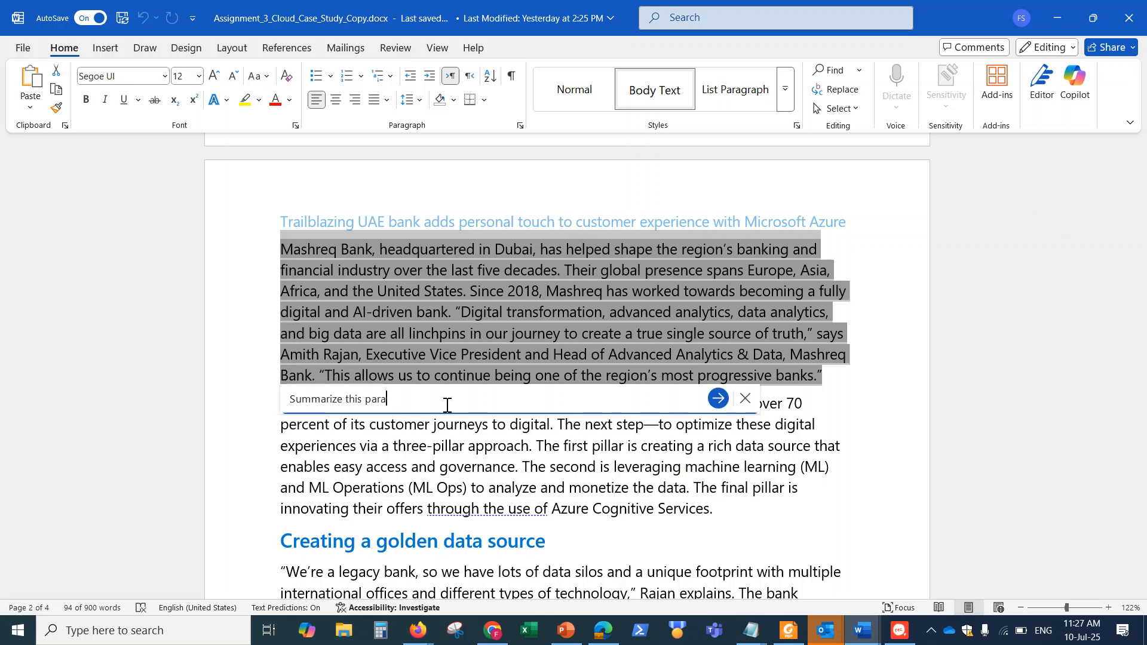
pyautogui.write('g ')
pyautogui.write('aph into three lines')
pyautogui.press('Return')
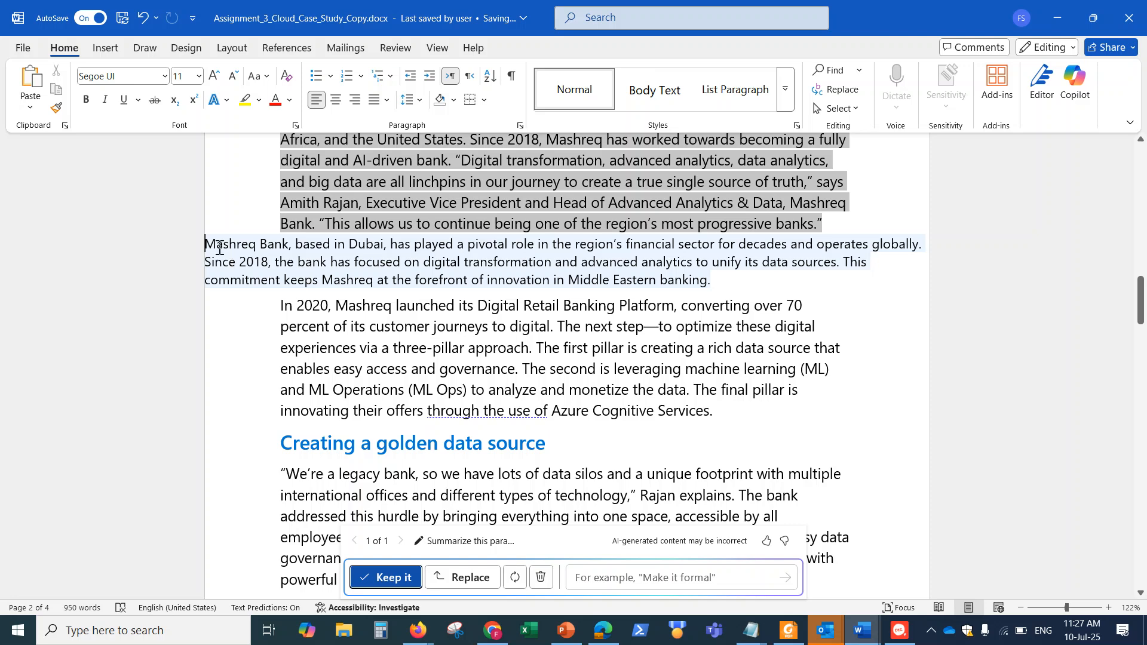
pyautogui.scroll(2, 462, 257)
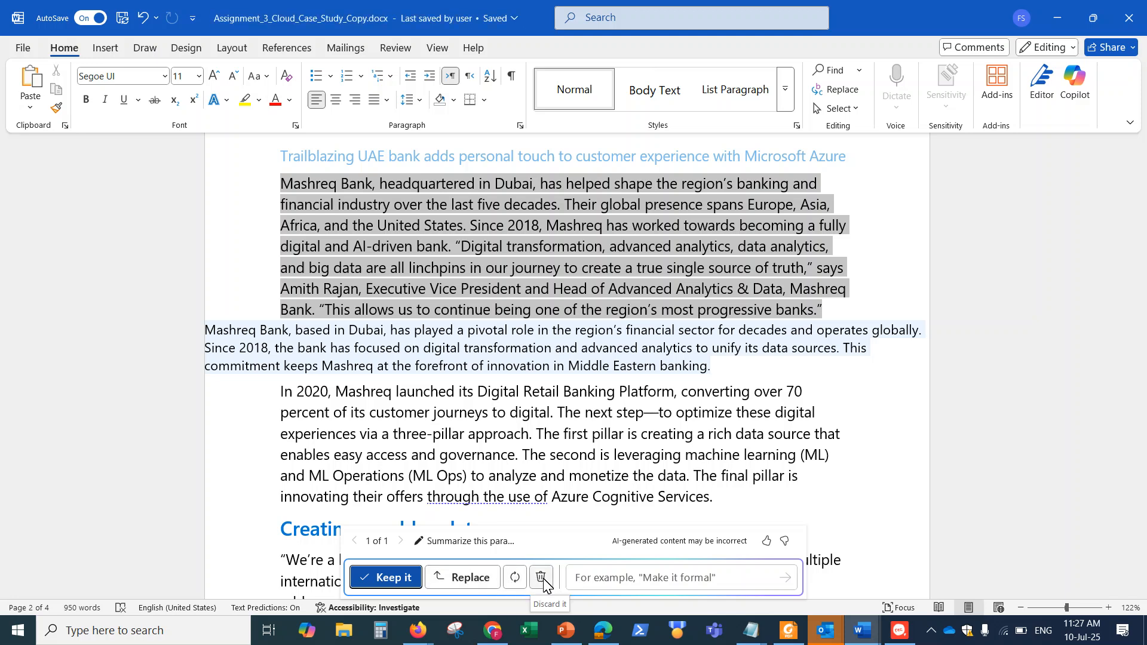
pyautogui.click(542, 578)
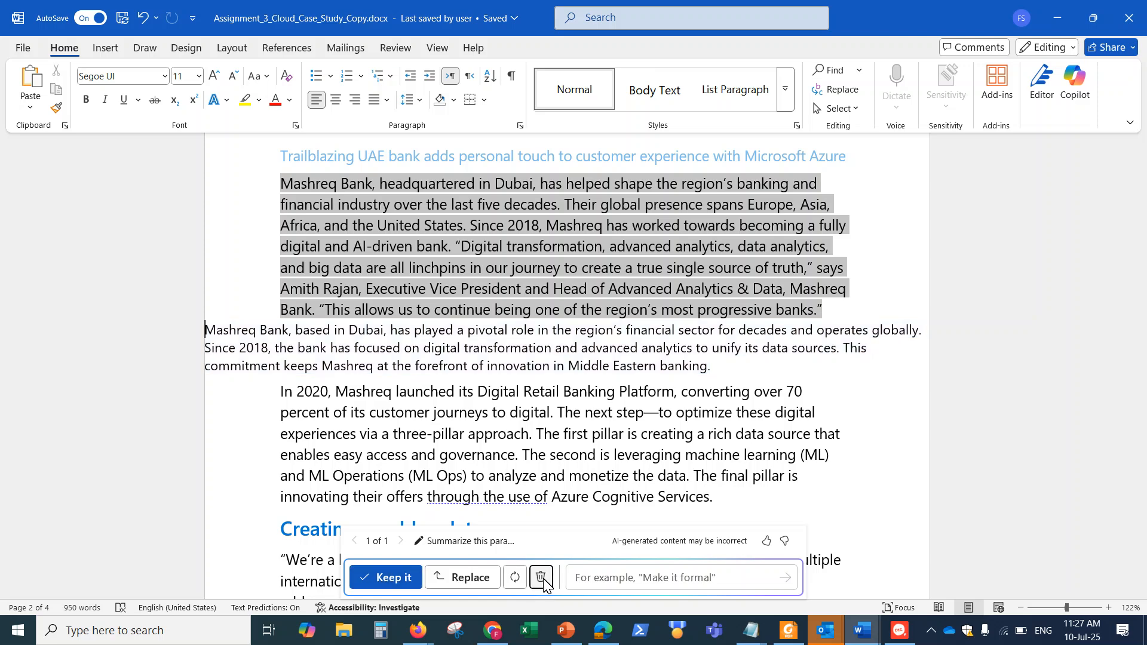
# Insert four blank lines after the paragraph ending "one of the region's most progressive banks."
pyautogui.click(841, 311)
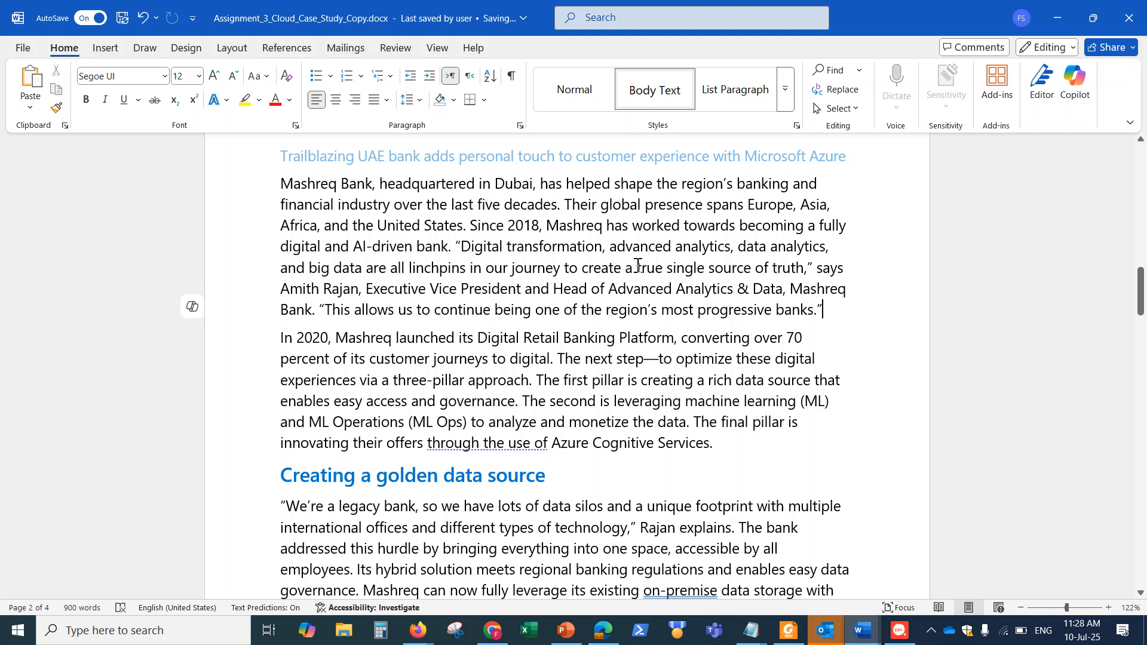
pyautogui.press('Return')
pyautogui.press('Return')
pyautogui.press('Return')
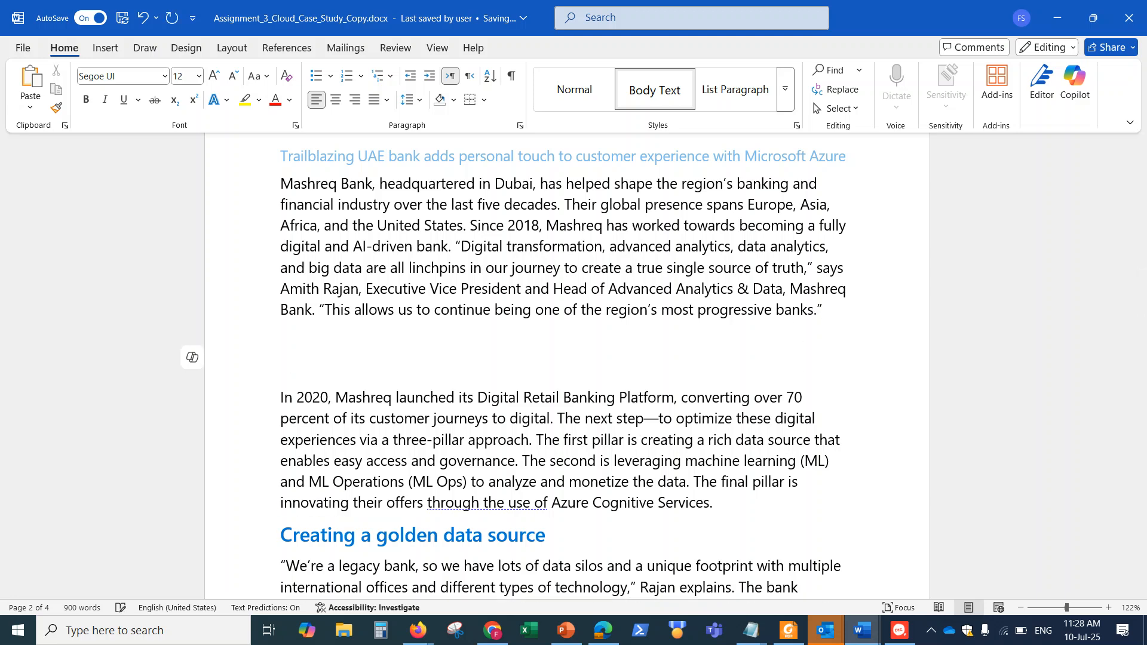
pyautogui.press('Return')
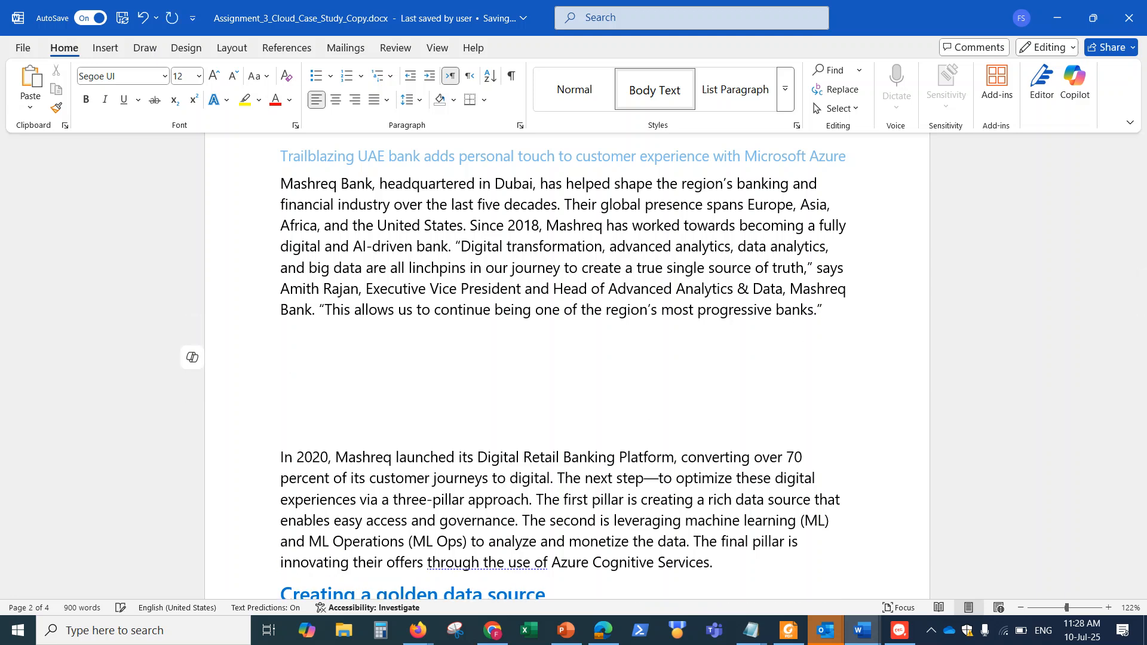
# Have Copilot generate a four-line paragraph about Cloud Computing in financial services within the blank lines, and discard the draft
pyautogui.click(193, 359)
pyautogui.write('Please generate a')
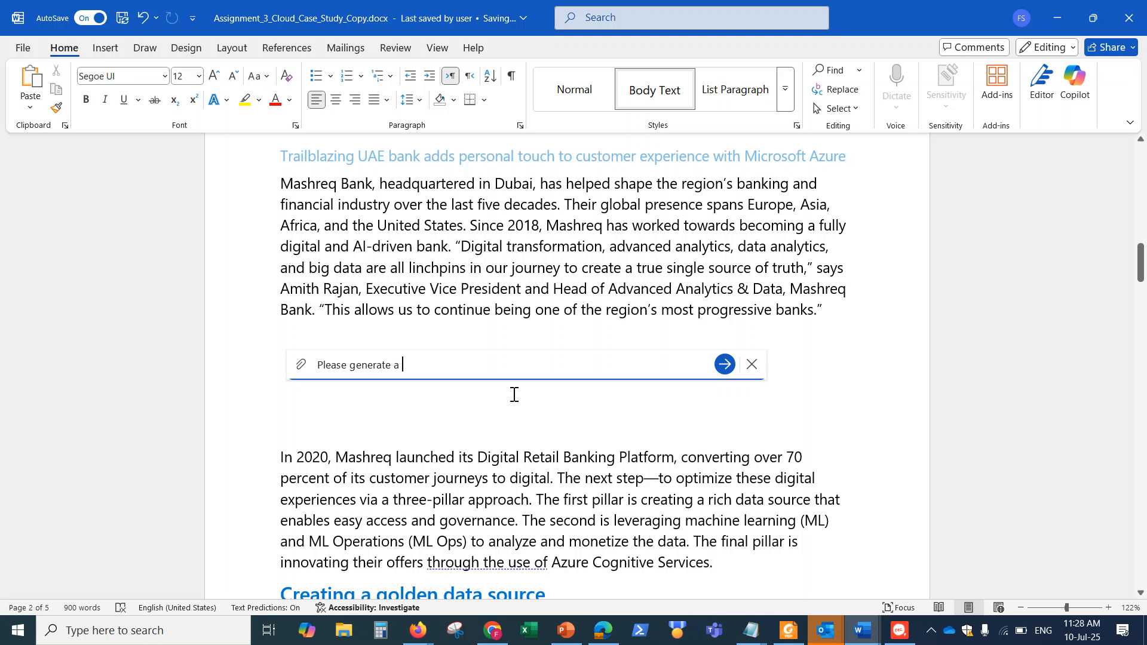
pyautogui.write(' four line prarahr')
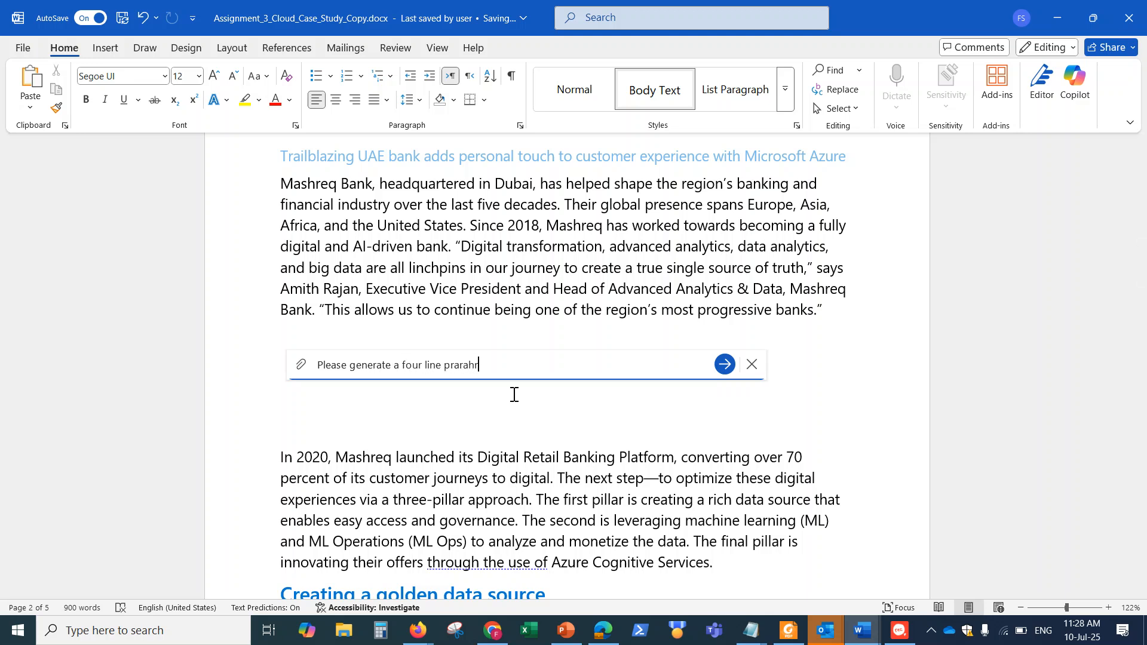
pyautogui.write('aph about CL')
pyautogui.press('Left')
pyautogui.write('Computing in fin')
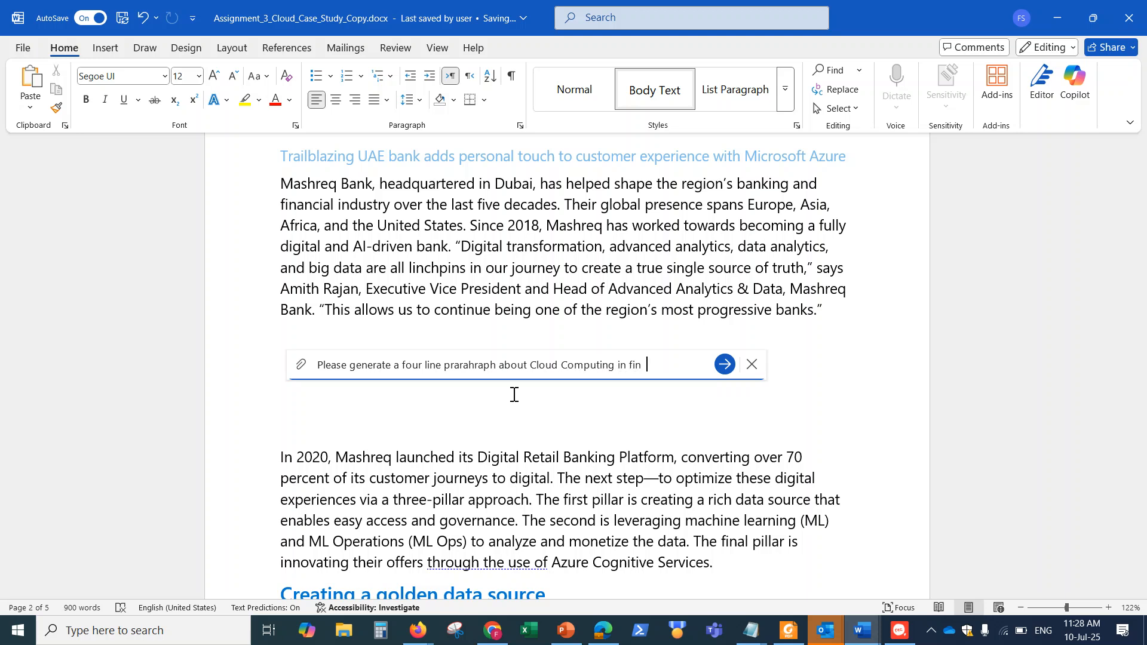
pyautogui.write('anci  services.')
pyautogui.press('Return')
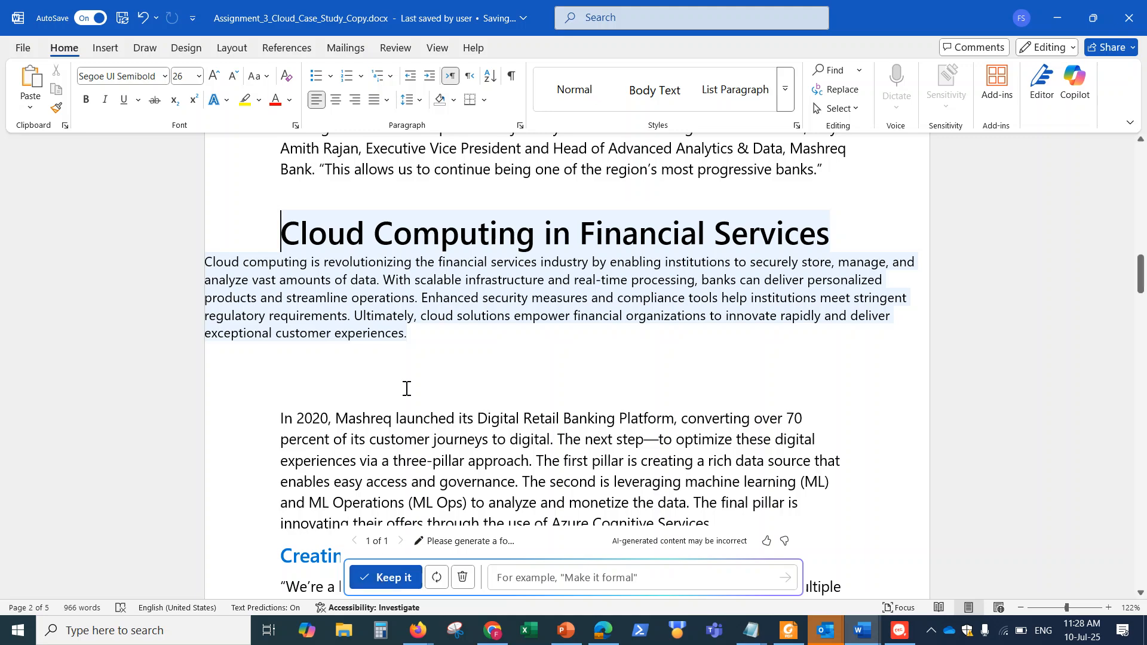
pyautogui.click(462, 577)
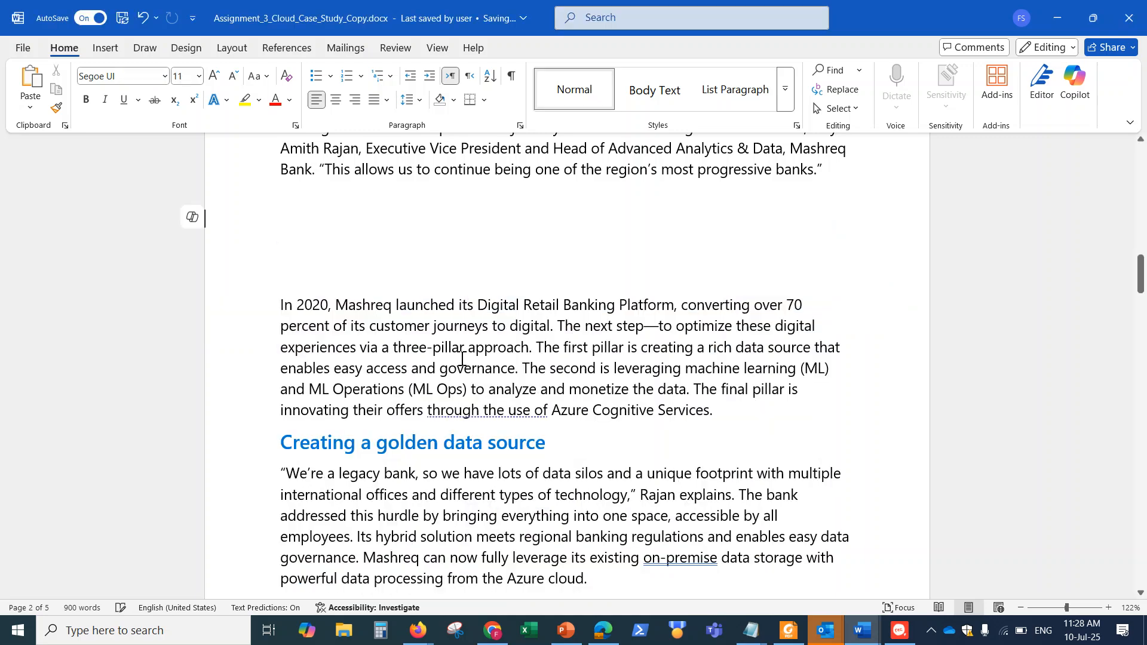
# Have Copilot turn the page 1 paragraph starting "The oldest private bank in the United Arab Emirates" into a bullet points list
pyautogui.scroll(2, 457, 338)
pyautogui.scroll(-12, 458, 338)
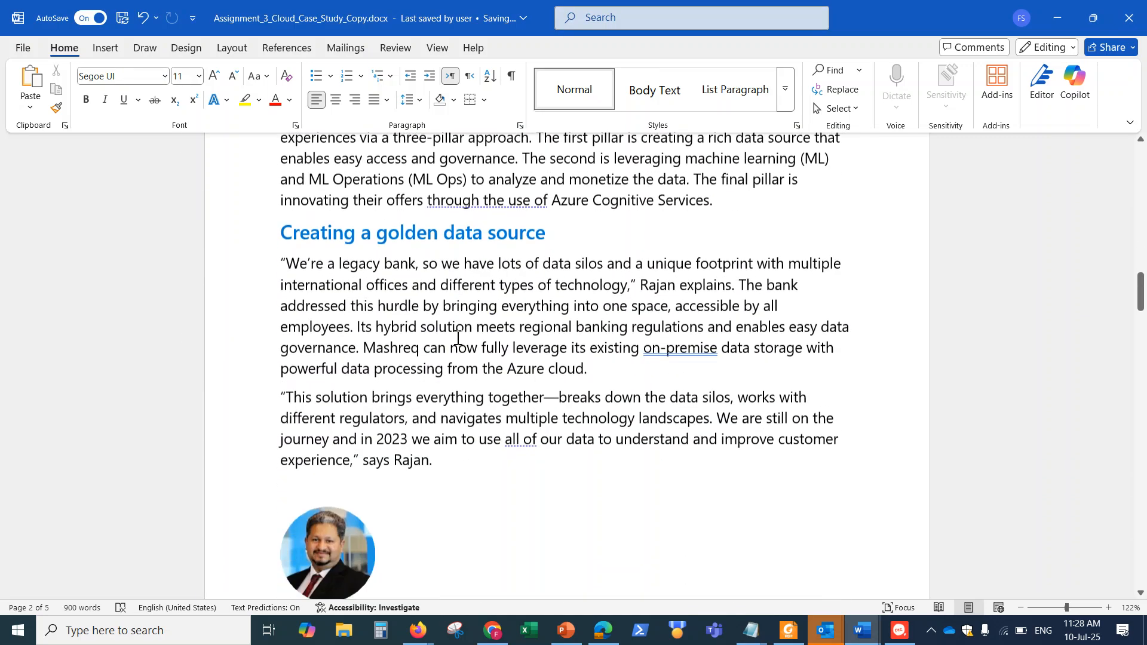
pyautogui.scroll(5, 457, 339)
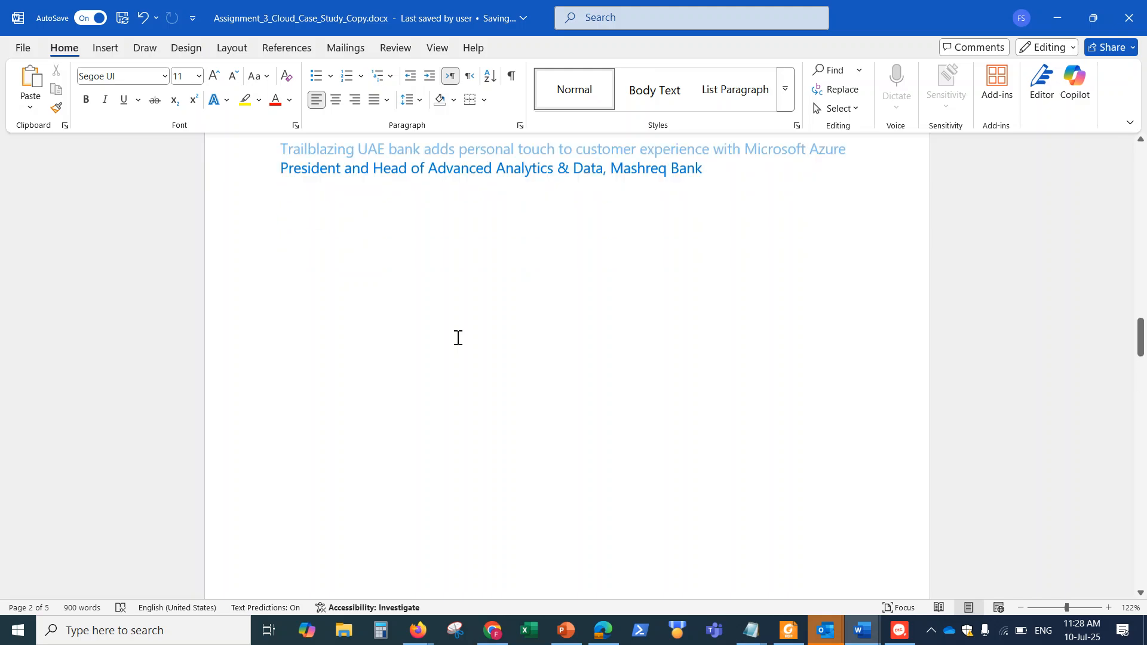
pyautogui.scroll(4, 458, 338)
pyautogui.scroll(-2, 458, 338)
pyautogui.moveTo(284, 225)
pyautogui.mouseDown()
pyautogui.moveTo(594, 281)
pyautogui.moveTo(791, 426)
pyautogui.moveTo(379, 452)
pyautogui.mouseUp()
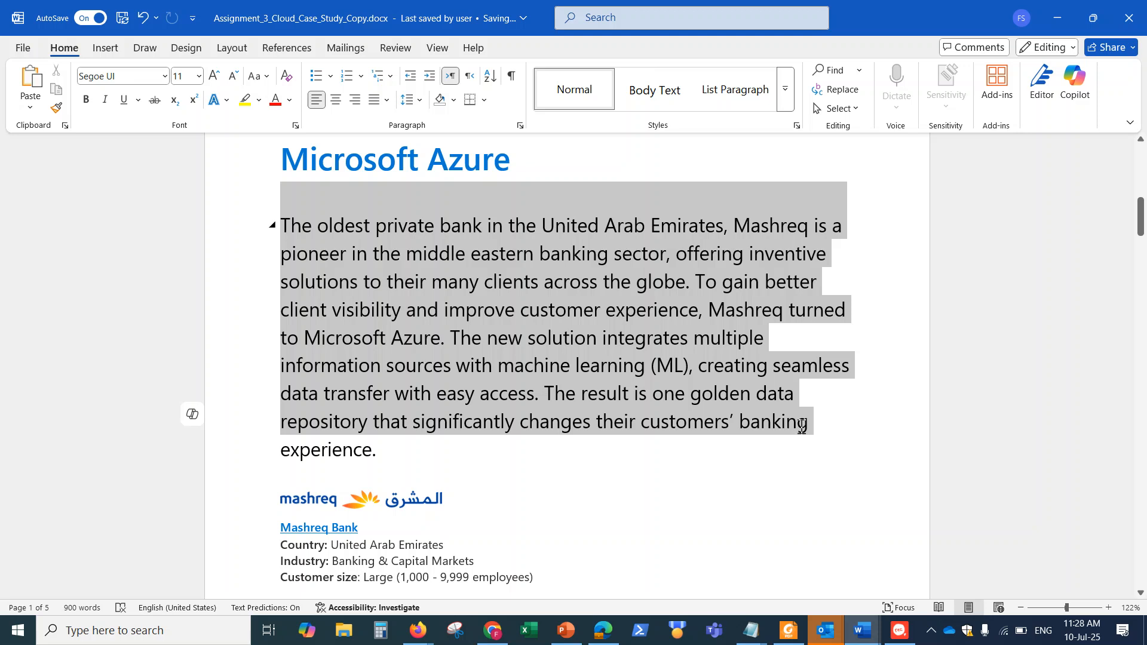
pyautogui.click(194, 418)
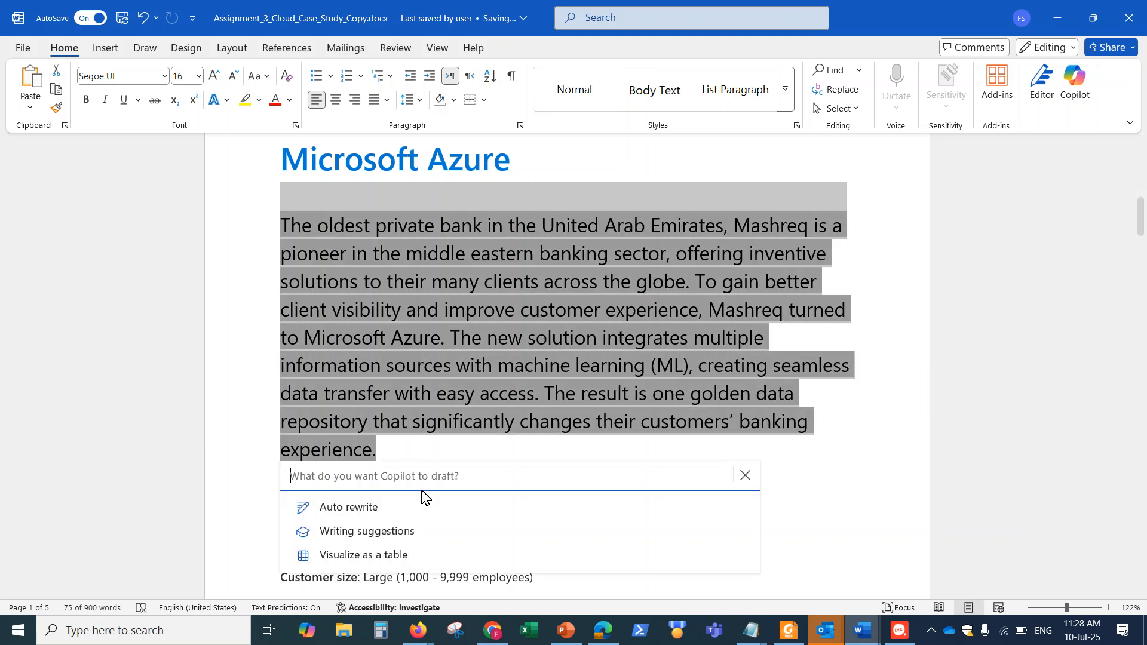
pyautogui.write('Make this i')
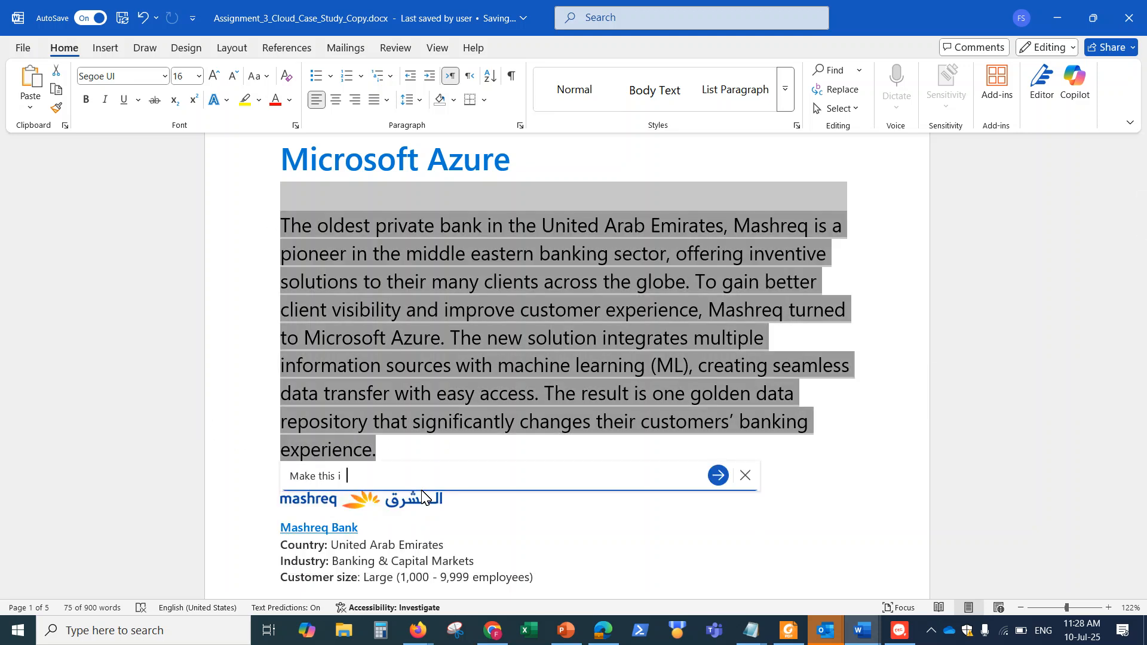
pyautogui.write('nto a bullet points list')
pyautogui.press('Return')
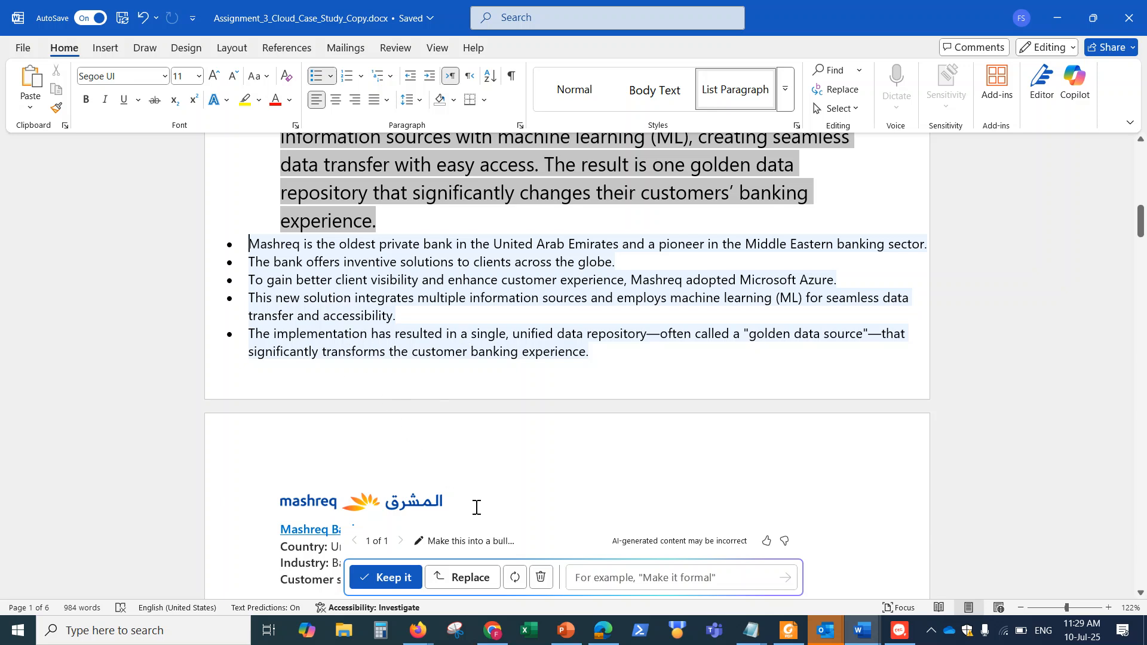
# Regenerate Copilot's bulleted draft and compare the new version with the selected introductory paragraph
pyautogui.click(515, 579)
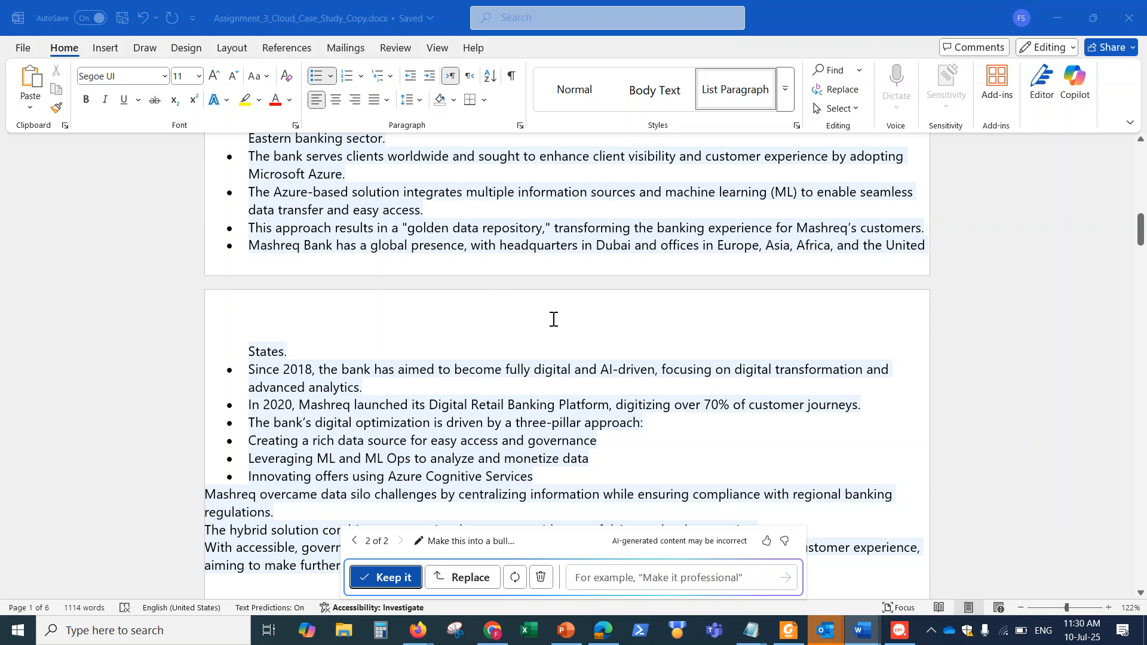
pyautogui.scroll(3, 613, 319)
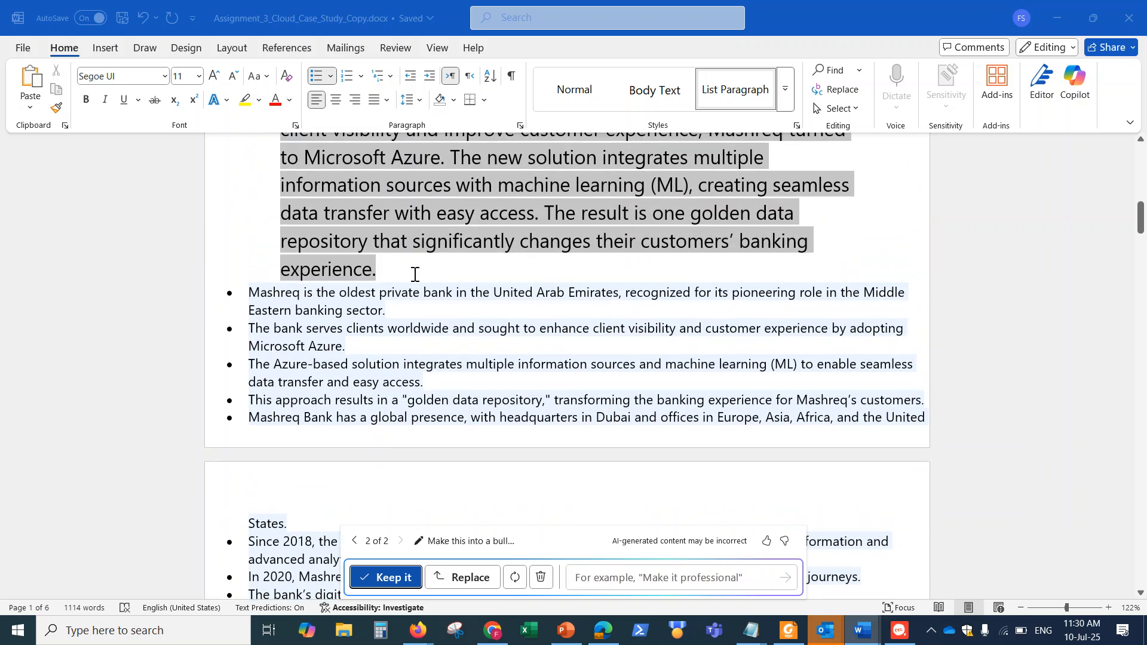
pyautogui.scroll(2, 511, 268)
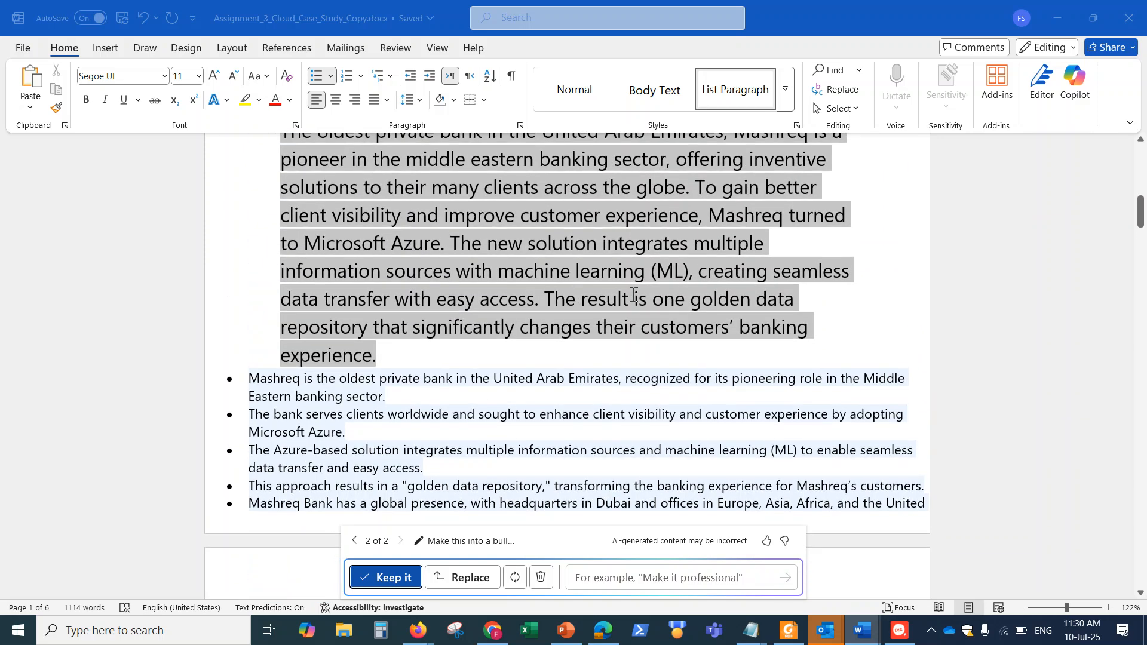